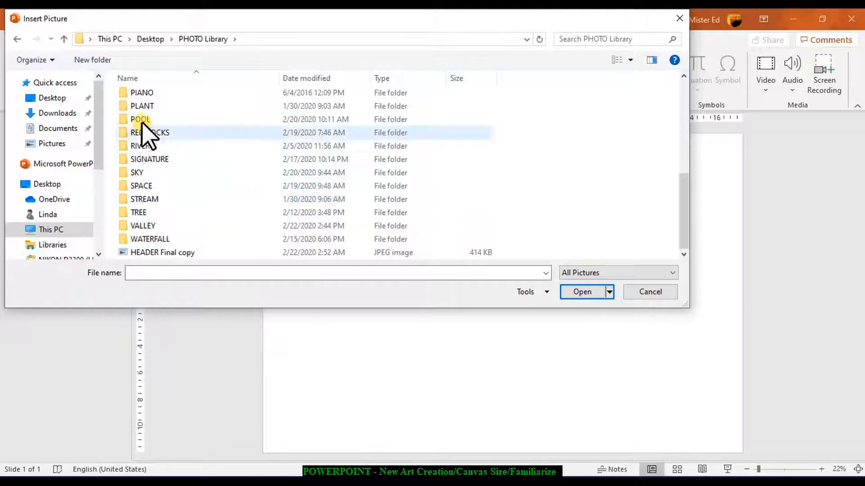
# Step: Insert the Beach (14) picture from the BEACH folder of the PHOTO Library onto the slide
pyautogui.scroll(6, 158, 182)
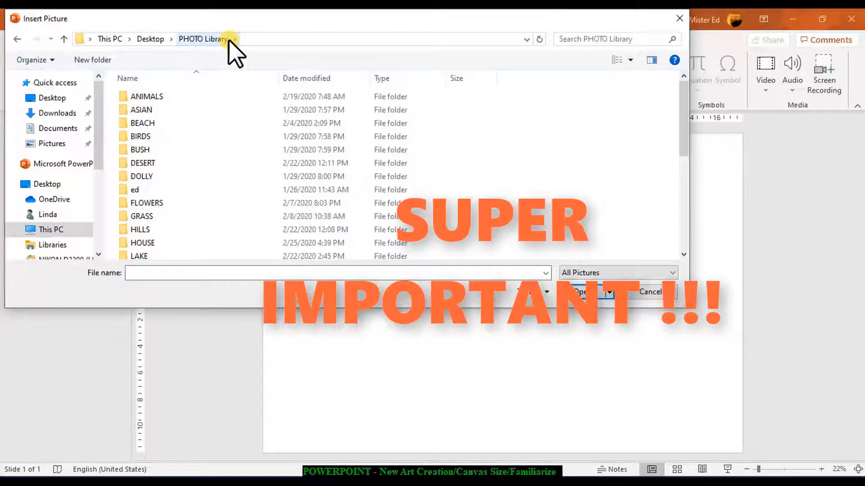
pyautogui.doubleClick(157, 123)
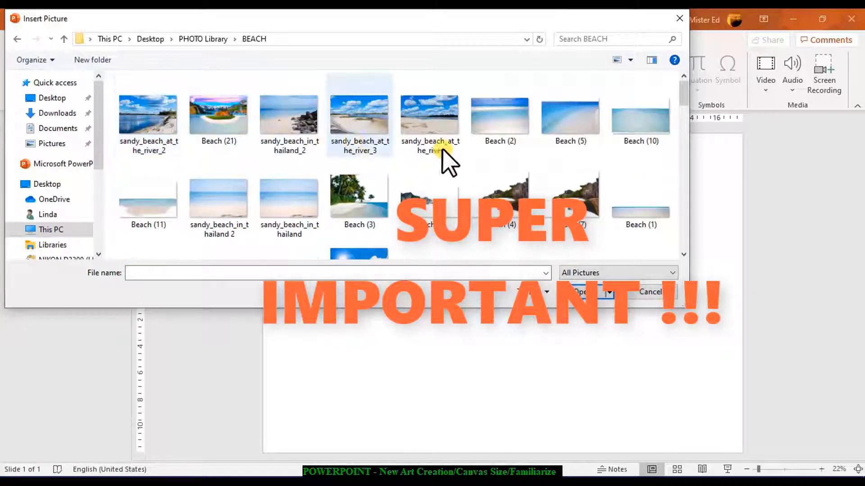
pyautogui.scroll(-5, 638, 208)
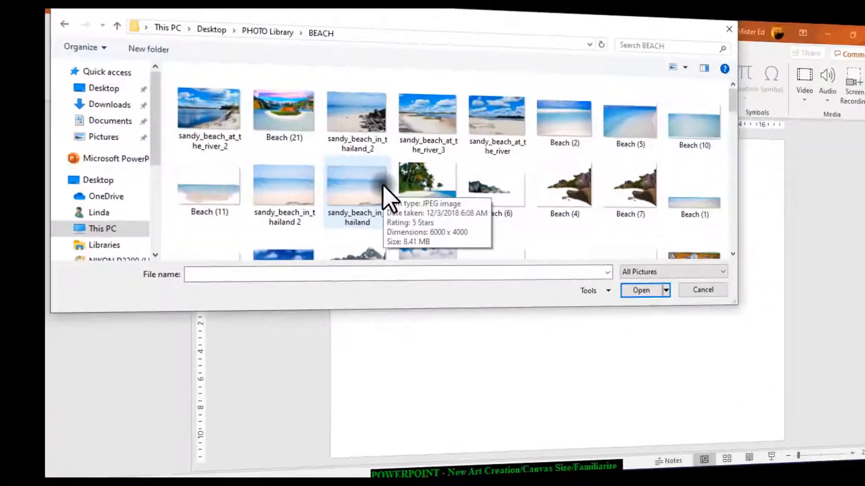
pyautogui.scroll(-1, 320, 198)
pyautogui.scroll(-1, 320, 198)
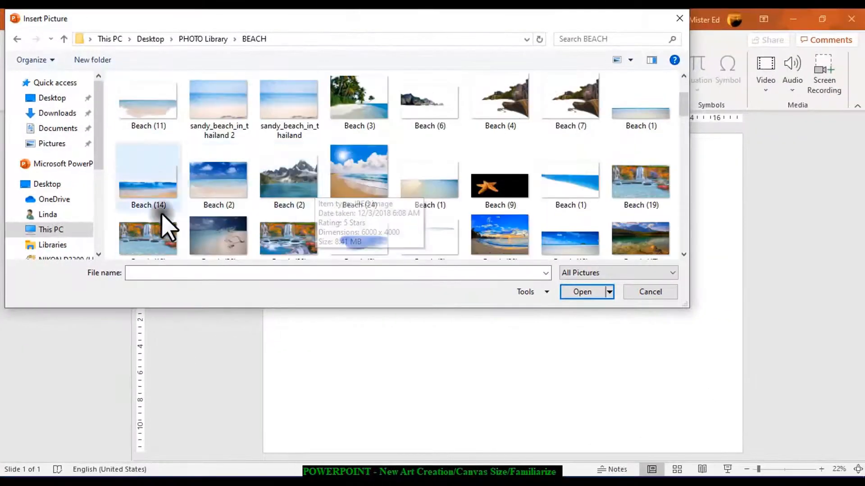
pyautogui.click(168, 194)
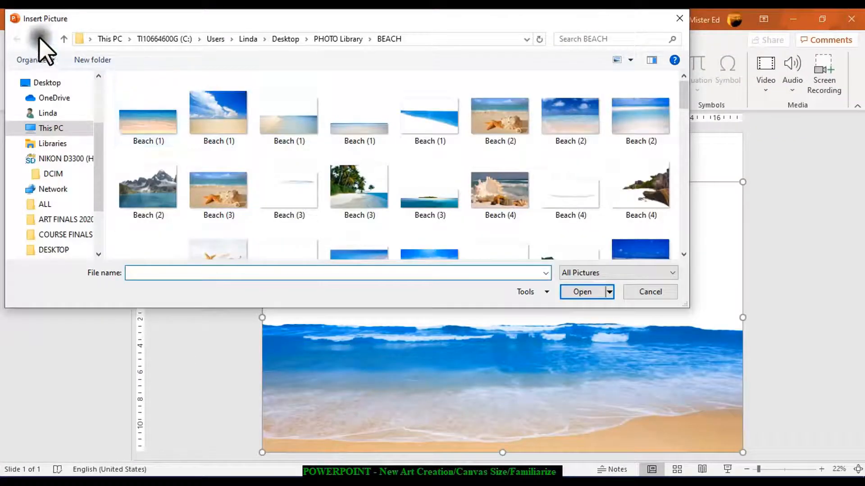
# Step: Insert the sky 4 picture from the SKY folder of the PHOTO Library
pyautogui.click(64, 39)
pyautogui.scroll(-5, 309, 160)
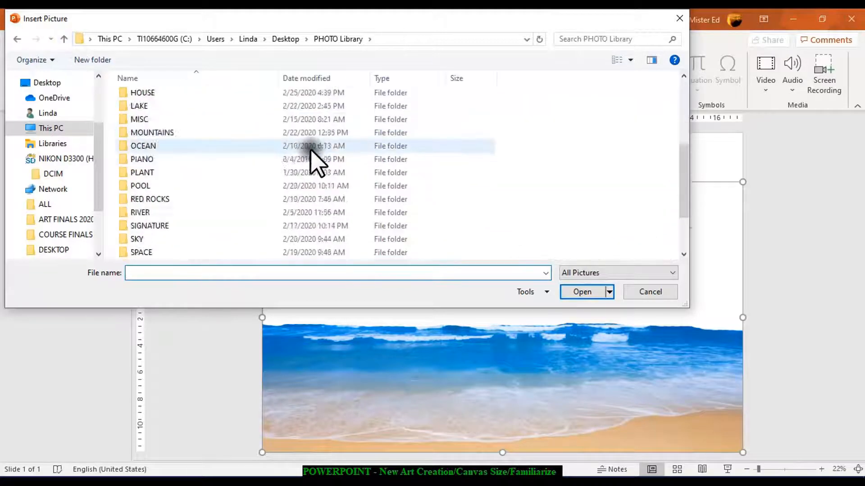
pyautogui.doubleClick(176, 173)
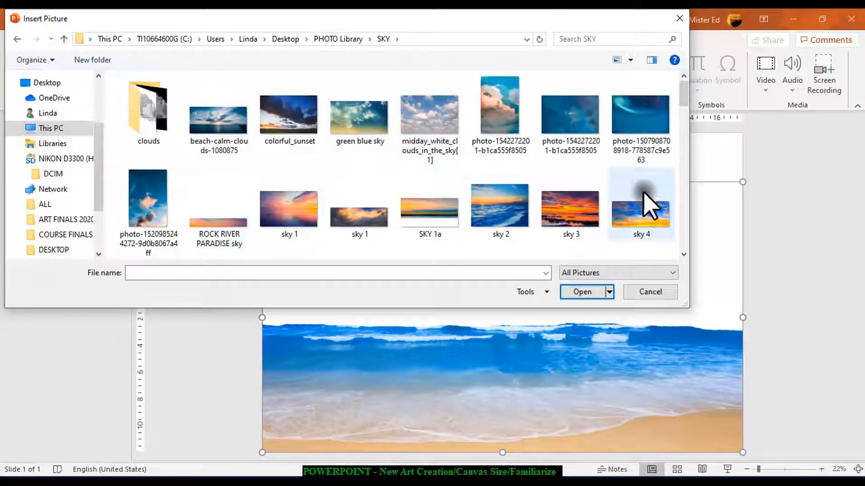
pyautogui.doubleClick(648, 210)
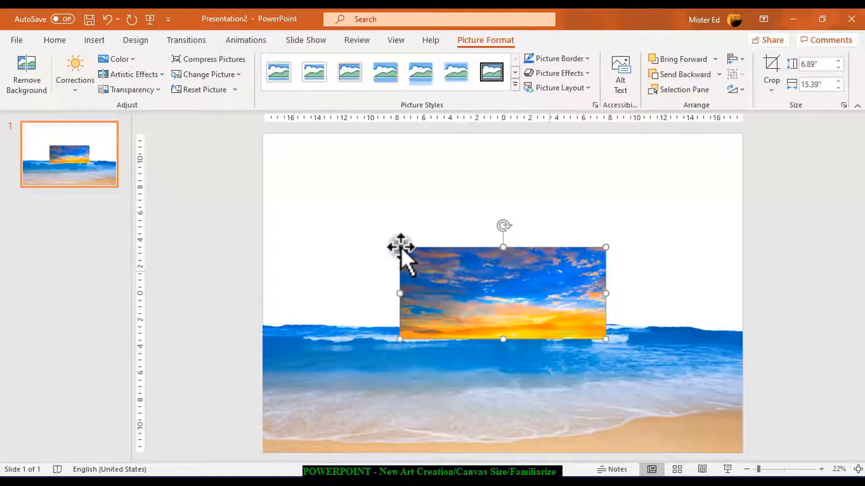
# Step: Enlarge the sky picture to about 16.14" by 36.03" and position it across the slide's full width at its upper edge
pyautogui.moveTo(400, 248); pyautogui.dragTo(289, 177)
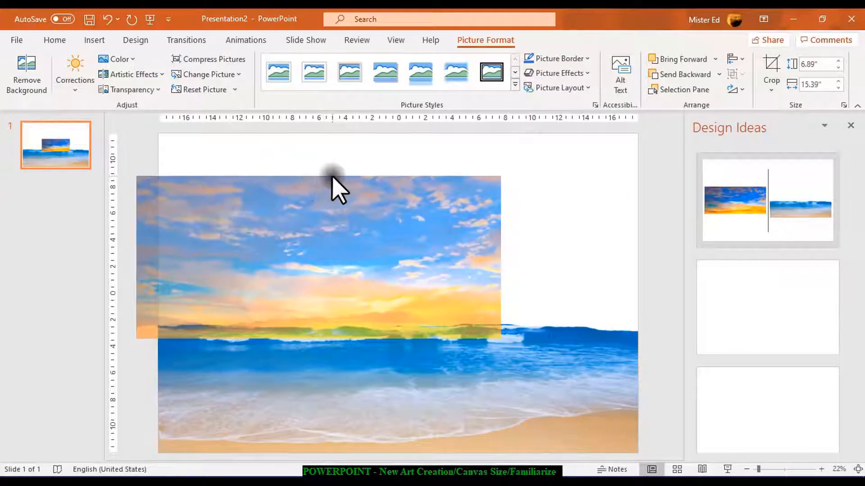
pyautogui.moveTo(409, 212); pyautogui.dragTo(414, 175)
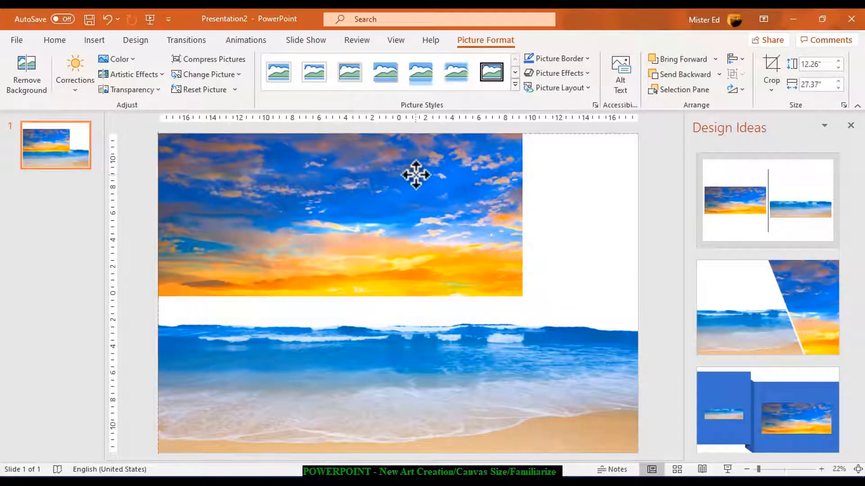
pyautogui.moveTo(522, 300); pyautogui.dragTo(633, 329)
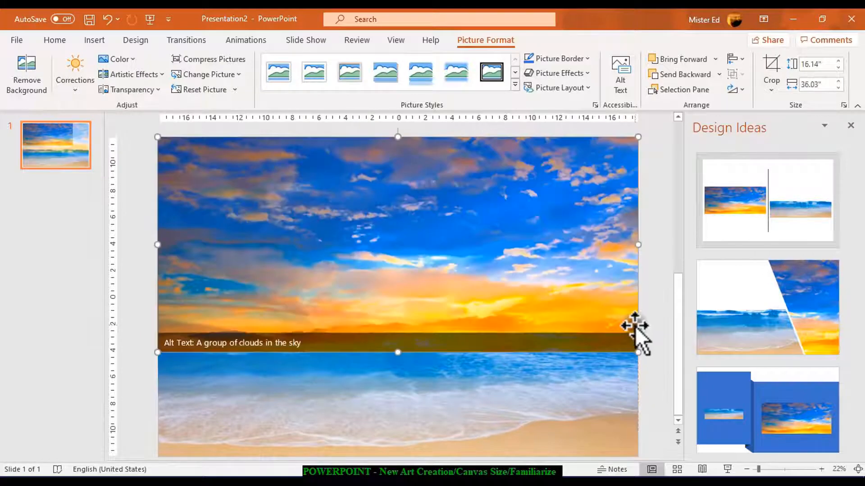
pyautogui.click(470, 411)
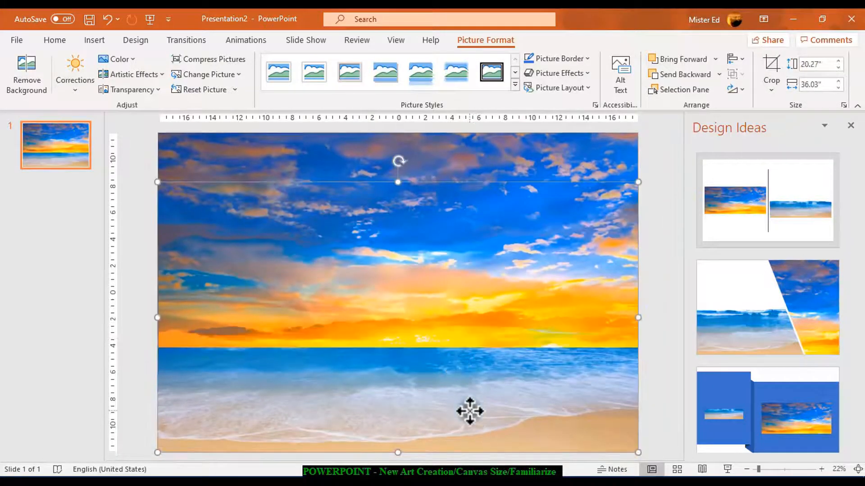
pyautogui.click(434, 294)
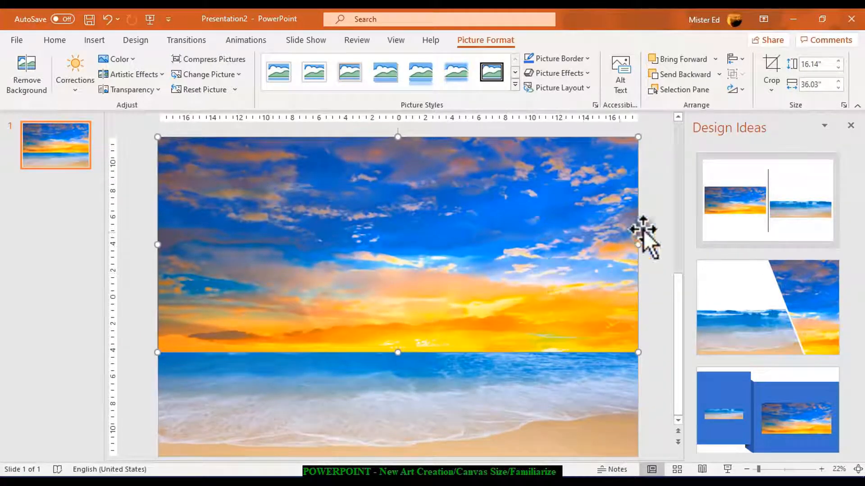
# Step: Dismiss the design suggestions and, in the object list, rename the beach picture "beach ocean" and the cloud picture "sky"
pyautogui.click(850, 126)
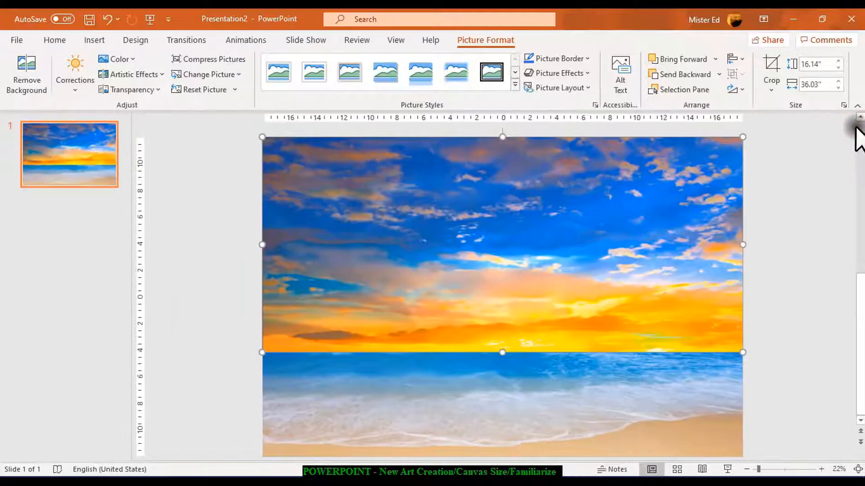
pyautogui.click(685, 90)
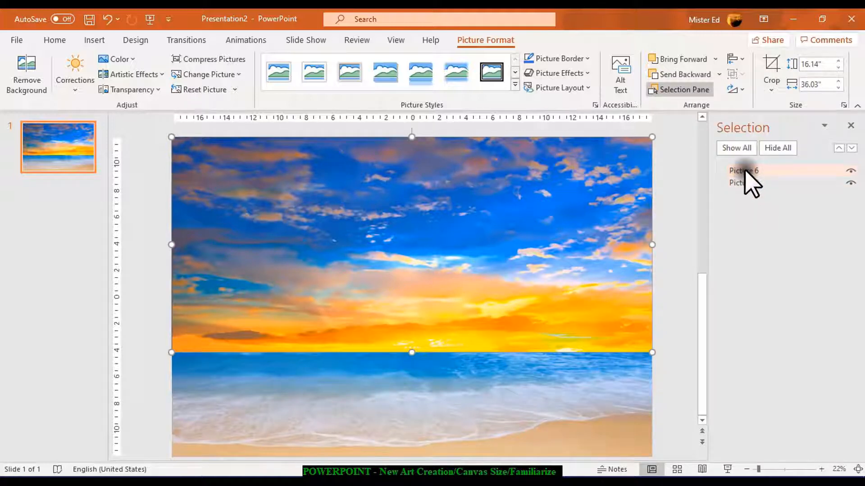
pyautogui.keyDown('ctrl'); pyautogui.click(747, 183); pyautogui.keyUp('ctrl')
pyautogui.click(747, 183)
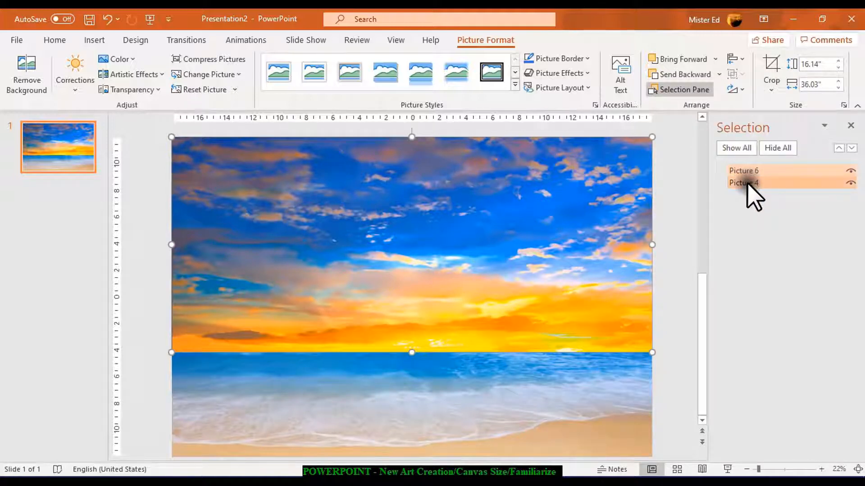
pyautogui.click(748, 183)
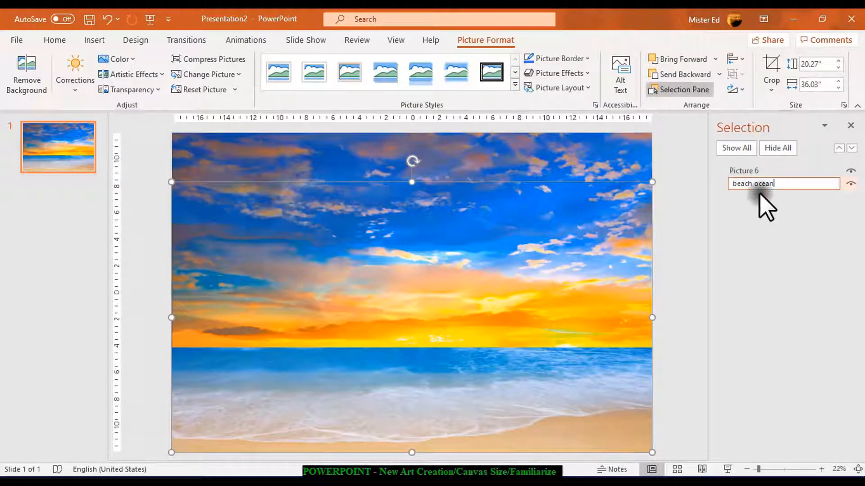
pyautogui.click(765, 171)
pyautogui.click(771, 172)
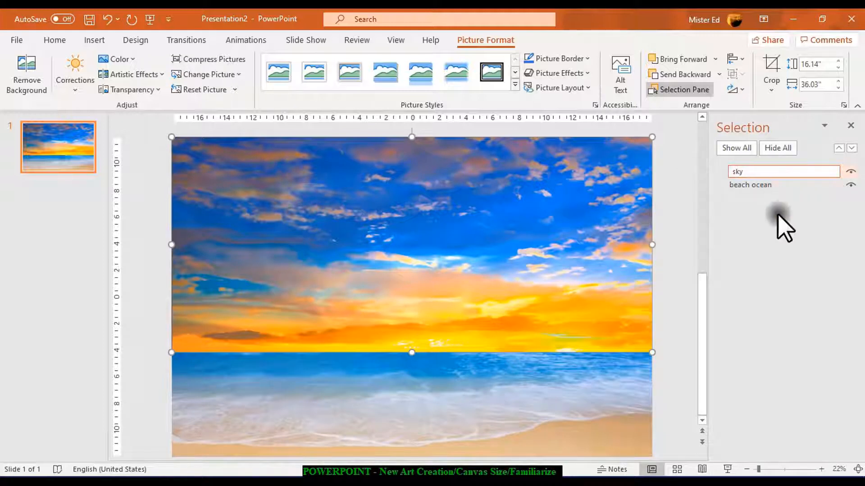
# Step: Move the sky layer beneath the beach ocean layer in the stacking order
pyautogui.click(752, 184)
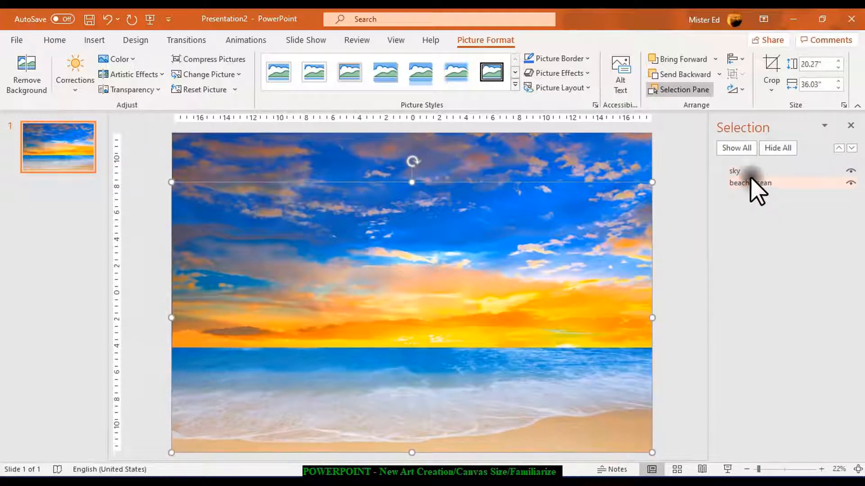
pyautogui.click(750, 171)
pyautogui.moveTo(750, 171); pyautogui.dragTo(752, 188)
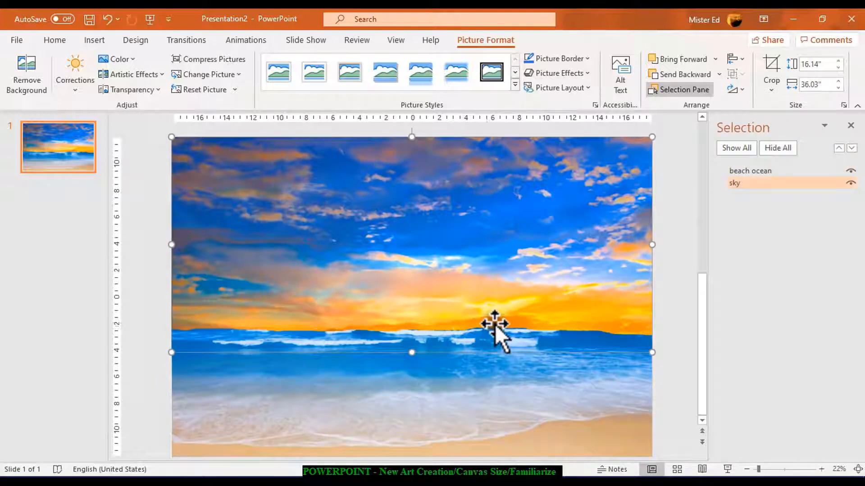
# Step: Insert the Ocean (7) picture from the OCEAN folder and stretch it to the slide's width, about 36.03"
pyautogui.click(94, 41)
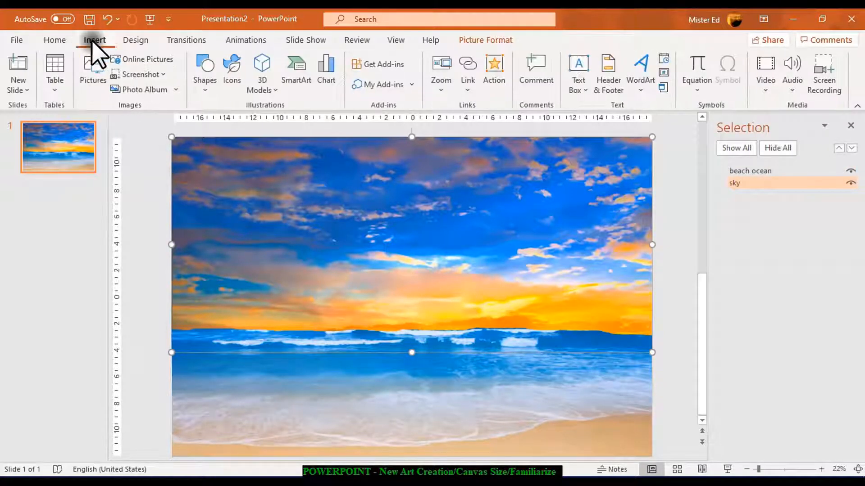
pyautogui.click(94, 69)
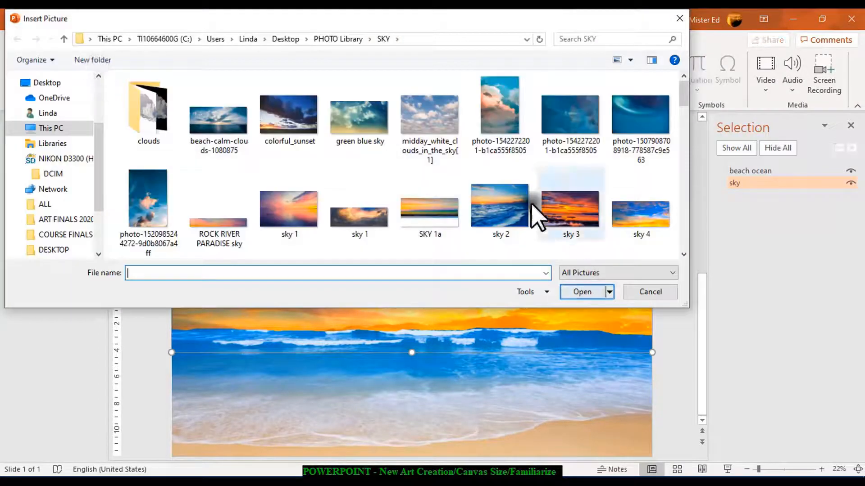
pyautogui.click(67, 39)
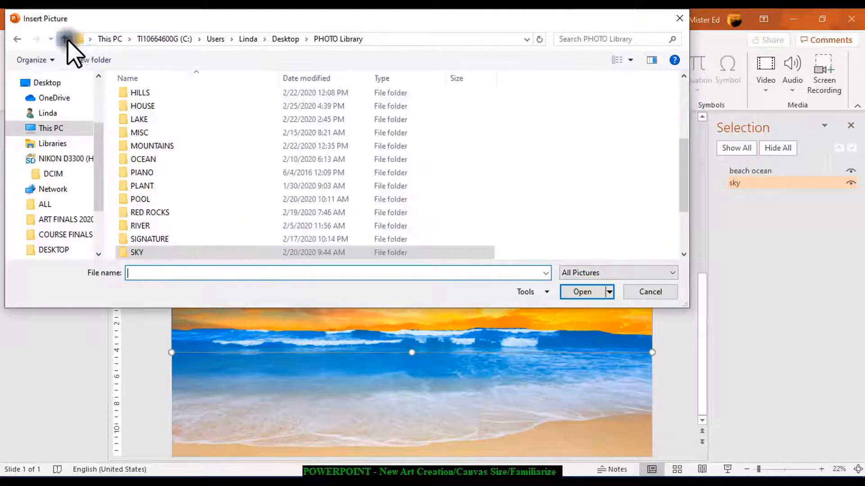
pyautogui.scroll(-2, 225, 175)
pyautogui.scroll(-1, 228, 177)
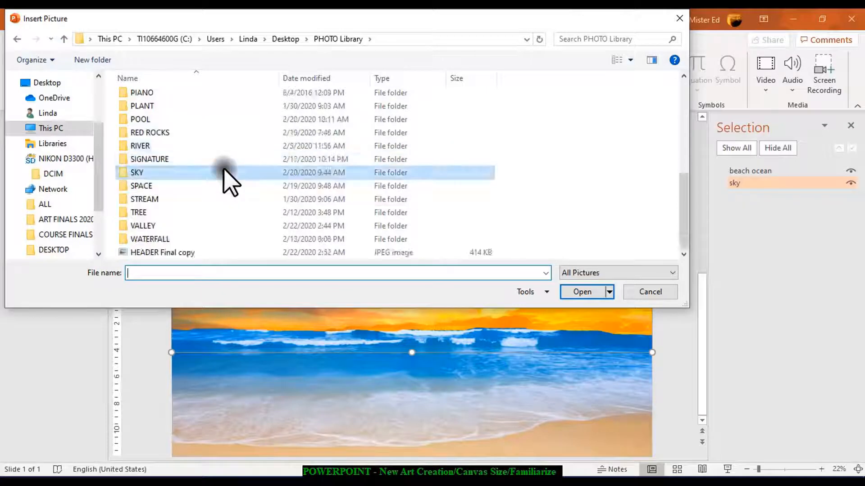
pyautogui.scroll(3, 228, 177)
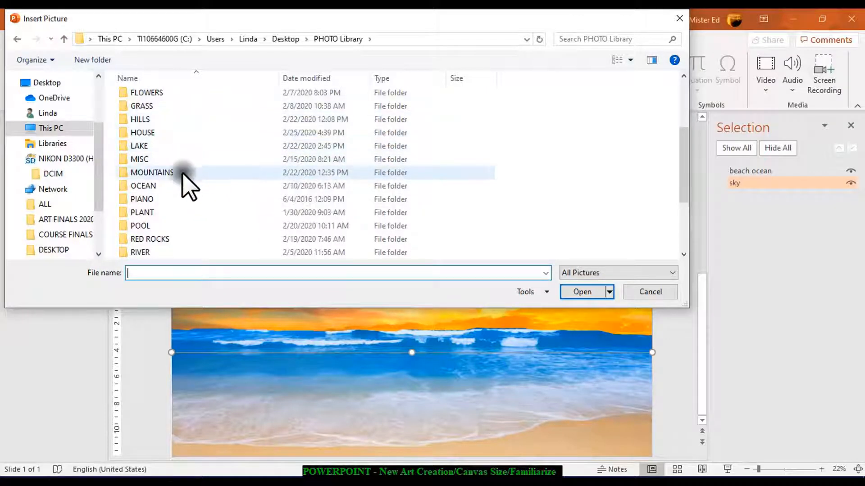
pyautogui.doubleClick(179, 187)
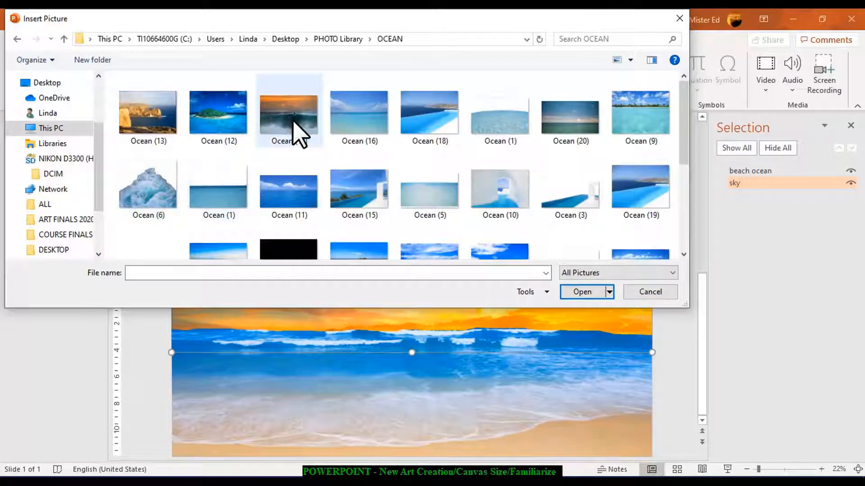
pyautogui.scroll(-3, 422, 155)
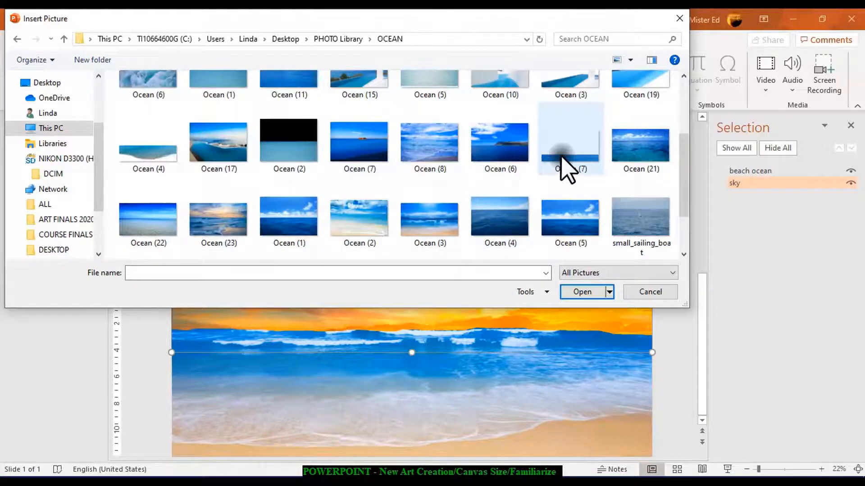
pyautogui.doubleClick(559, 164)
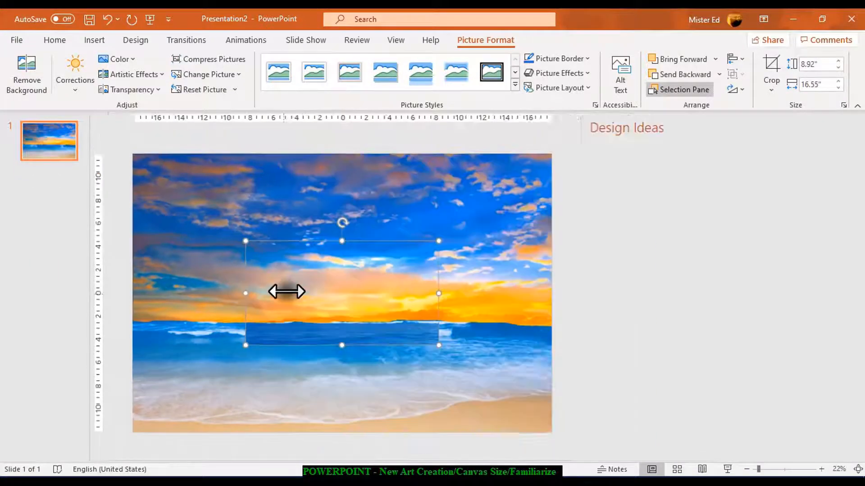
pyautogui.moveTo(287, 291)
pyautogui.mouseDown()
pyautogui.moveTo(278, 290)
pyautogui.moveTo(295, 288)
pyautogui.mouseUp()
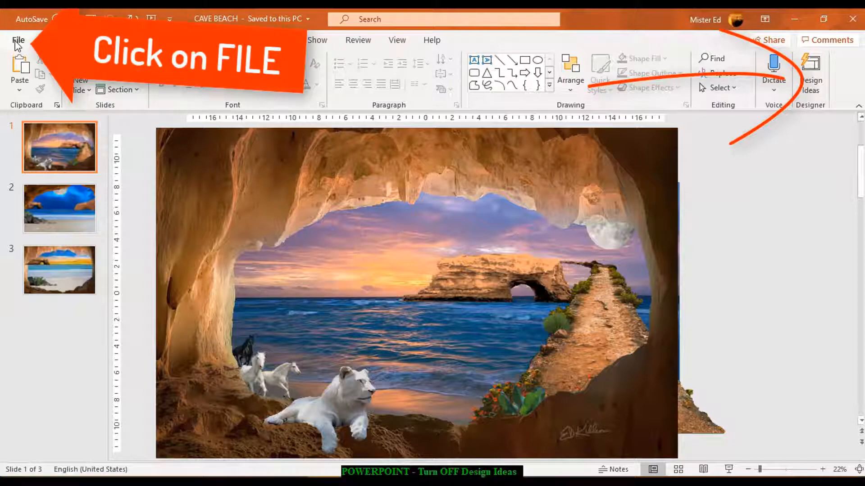
# Step: Open the program options from the CAVE BEACH presentation
pyautogui.click(17, 41)
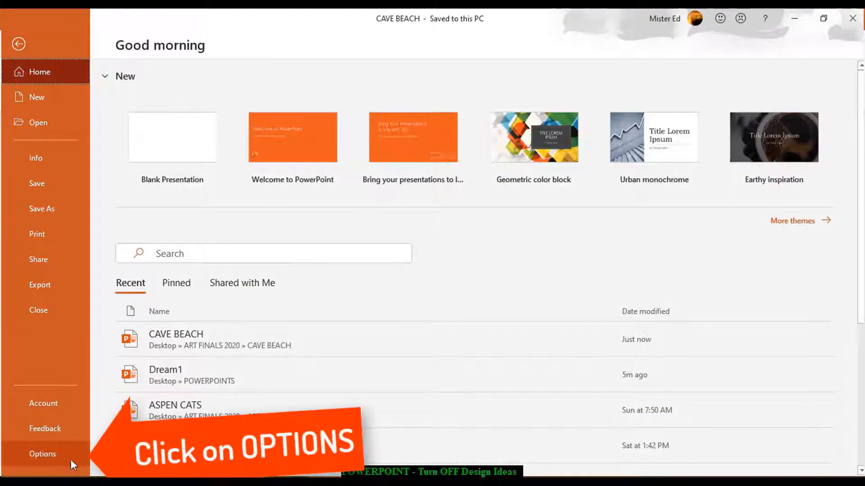
pyautogui.click(42, 452)
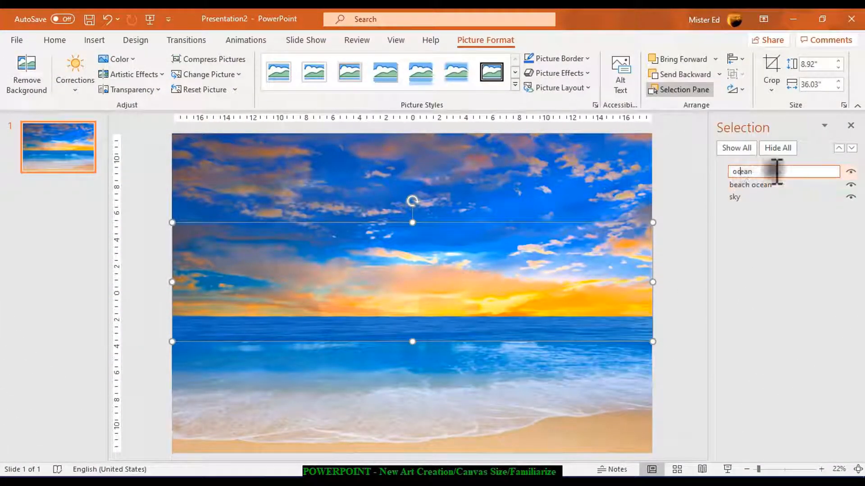
# Step: Name the newly inserted picture "ocean" and place it directly beneath the beach ocean layer, nudging the beach picture slightly
pyautogui.press('Return')
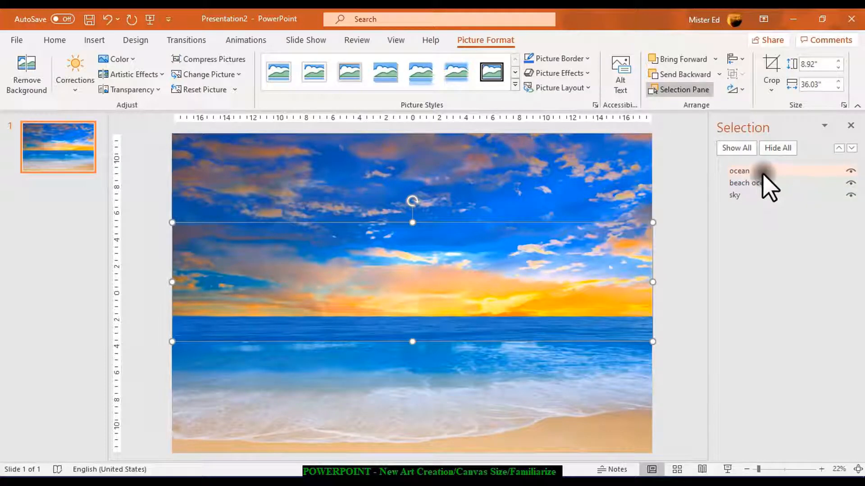
pyautogui.moveTo(762, 173); pyautogui.dragTo(762, 185)
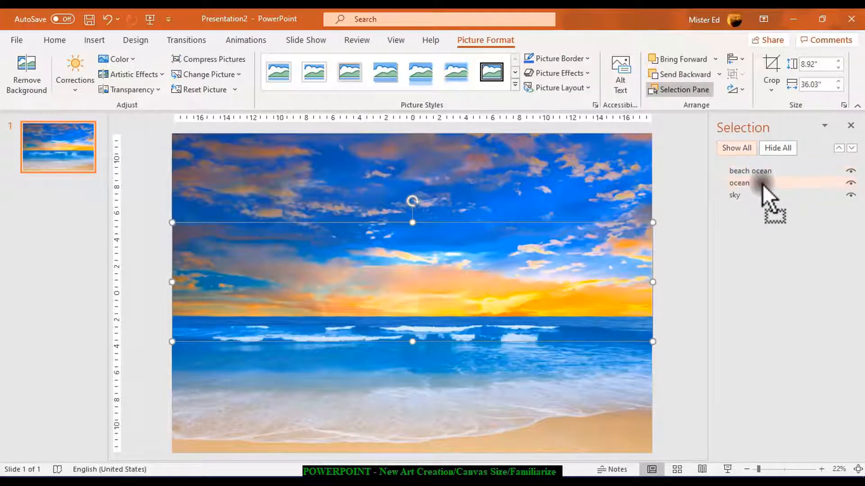
pyautogui.click(512, 261)
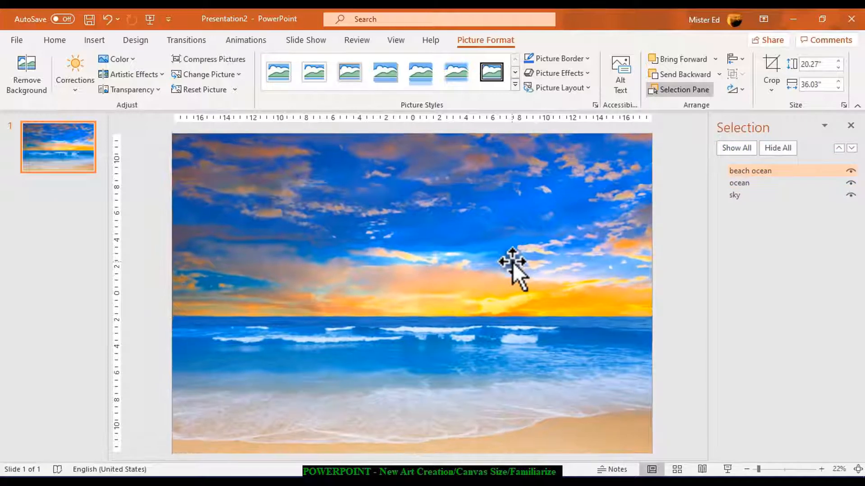
pyautogui.moveTo(513, 260)
pyautogui.mouseDown()
pyautogui.moveTo(512, 243)
pyautogui.moveTo(514, 259)
pyautogui.mouseUp()
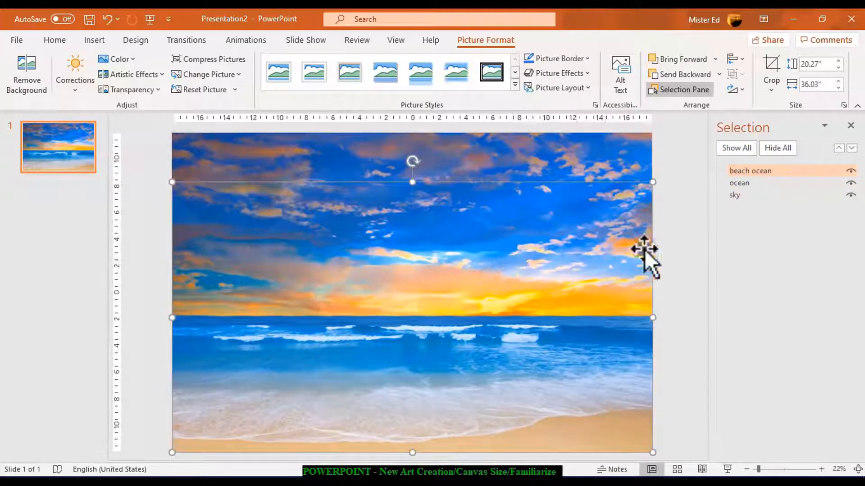
# Step: Move the ocean picture slightly up and shorten the sky picture from its lower edge to about 13.19" high, ending at the horizon
pyautogui.click(739, 183)
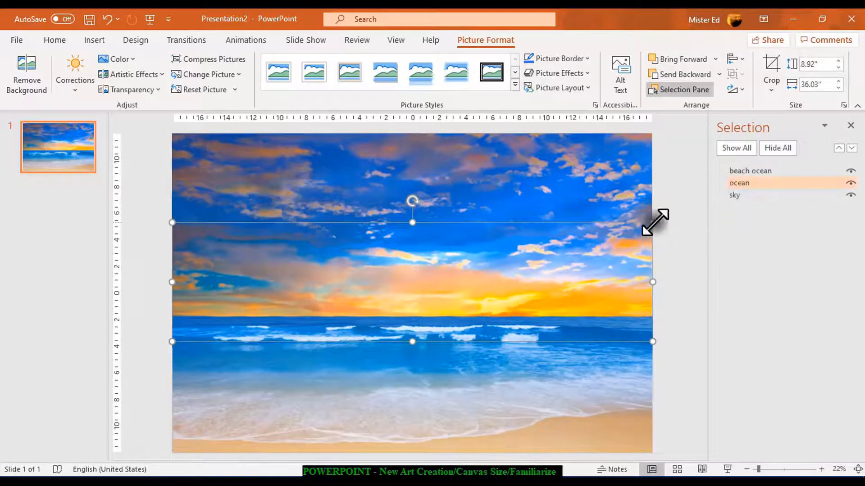
pyautogui.moveTo(648, 220)
pyautogui.mouseDown()
pyautogui.moveTo(648, 203)
pyautogui.moveTo(649, 213)
pyautogui.mouseUp()
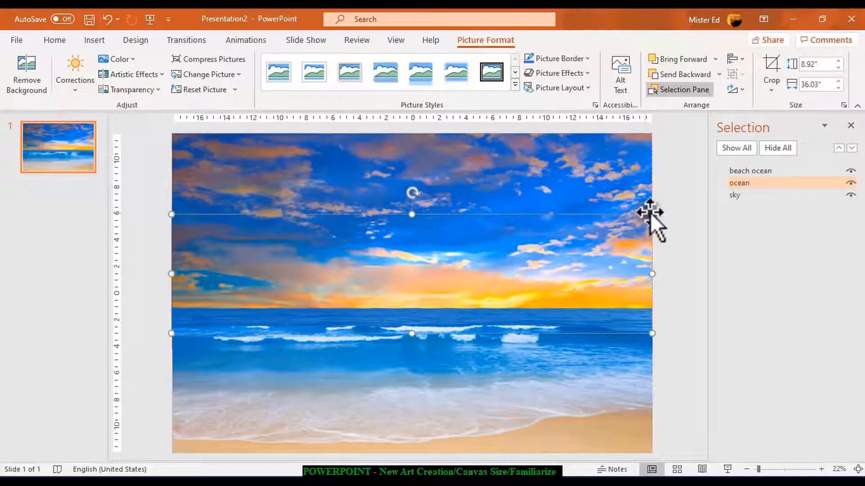
pyautogui.click(734, 195)
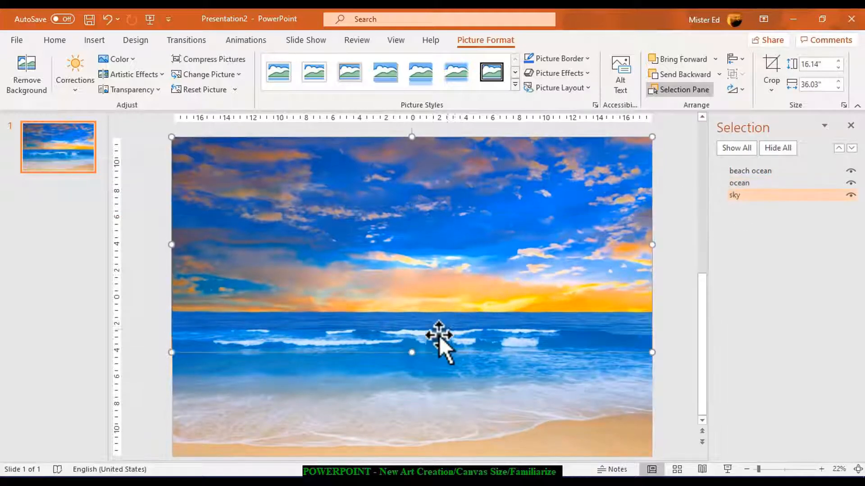
pyautogui.moveTo(412, 350); pyautogui.dragTo(413, 309)
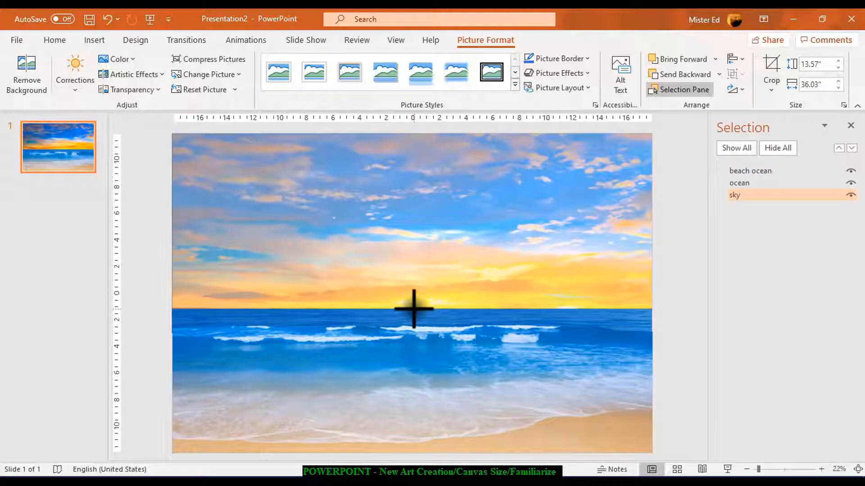
pyautogui.moveTo(414, 309); pyautogui.dragTo(413, 309)
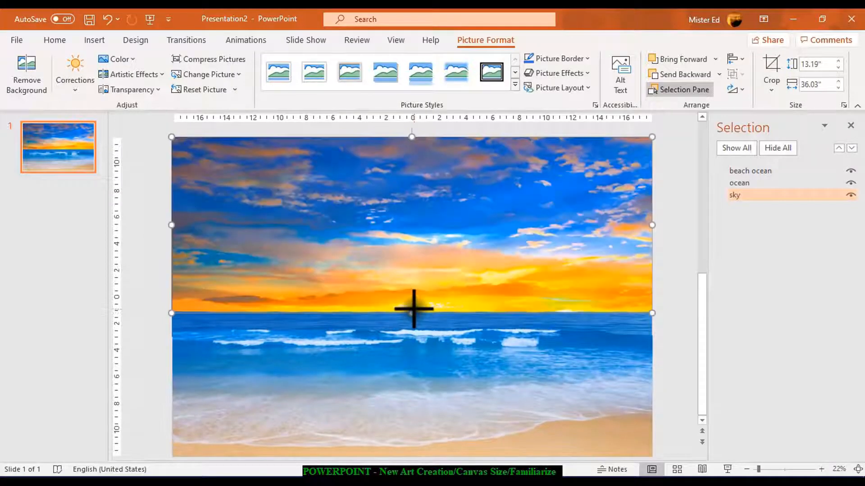
# Step: Open the detailed Soft Edges options for the sky picture
pyautogui.click(508, 358)
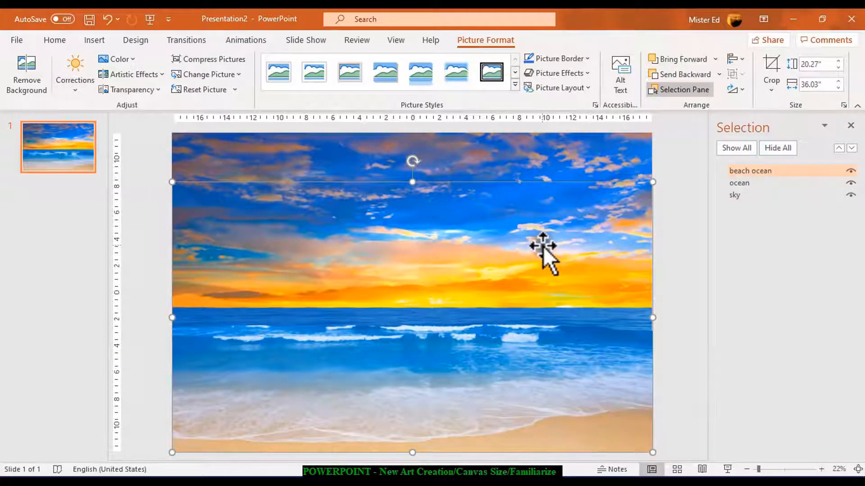
pyautogui.click(540, 169)
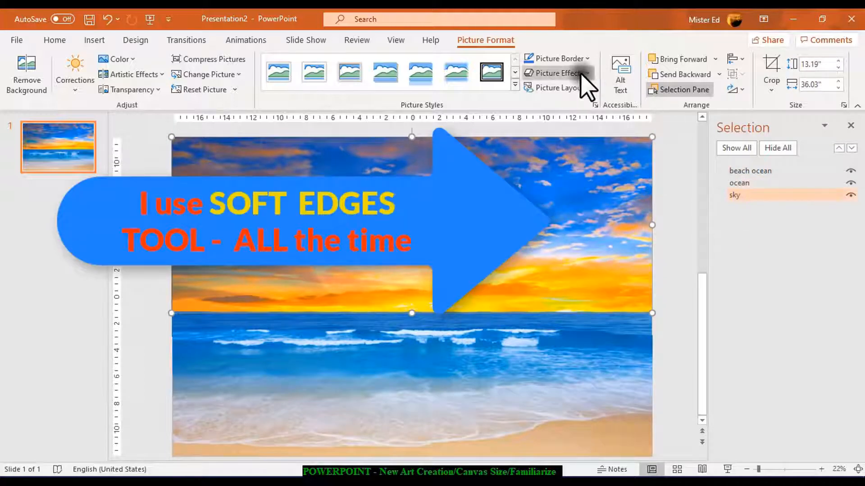
pyautogui.click(581, 73)
pyautogui.moveTo(589, 227)
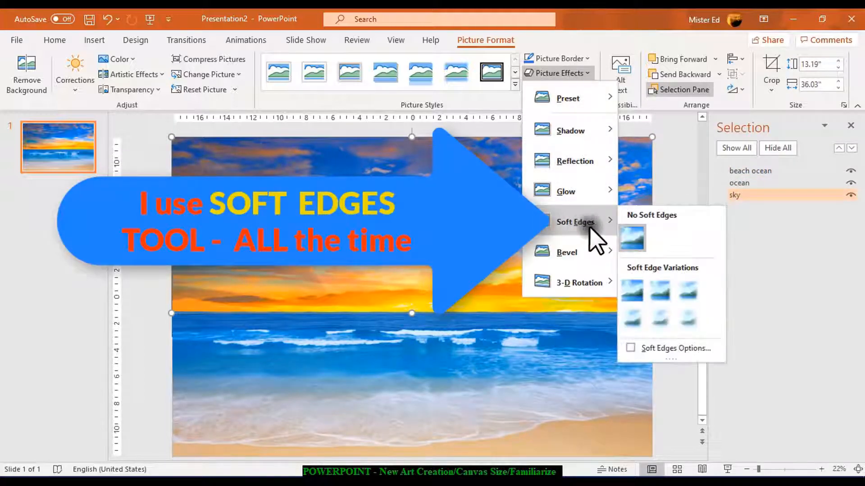
pyautogui.click(666, 350)
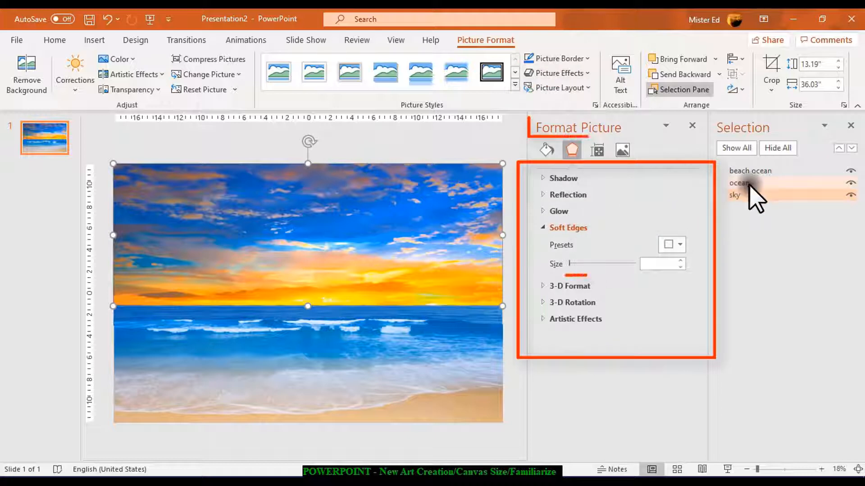
# Step: Try out the soft edge size on the beach ocean picture and return it to 0 pt
pyautogui.click(751, 172)
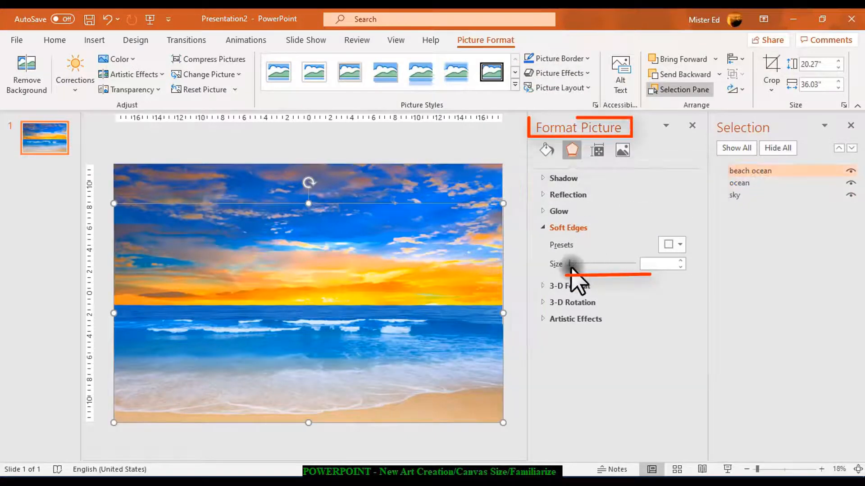
pyautogui.moveTo(570, 264)
pyautogui.mouseDown()
pyautogui.moveTo(624, 263)
pyautogui.moveTo(555, 265)
pyautogui.mouseUp()
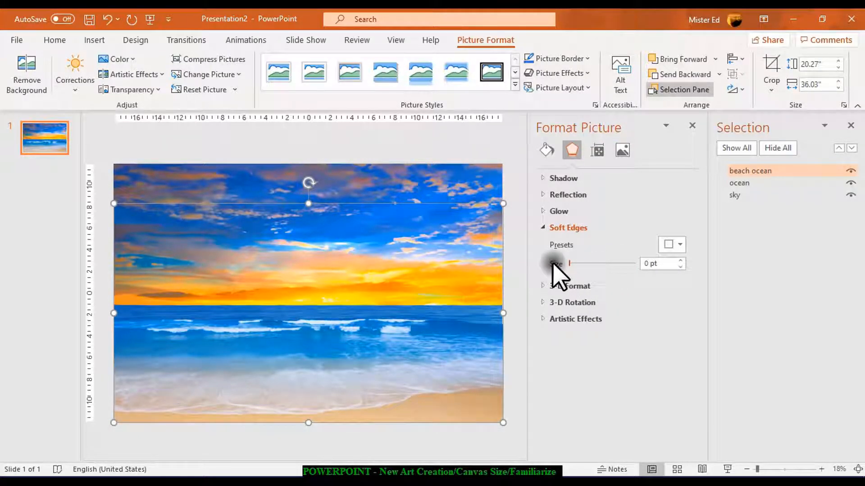
# Step: Examine the sharpness, brightness and contrast corrections available for the beach ocean picture, then collapse them
pyautogui.click(620, 150)
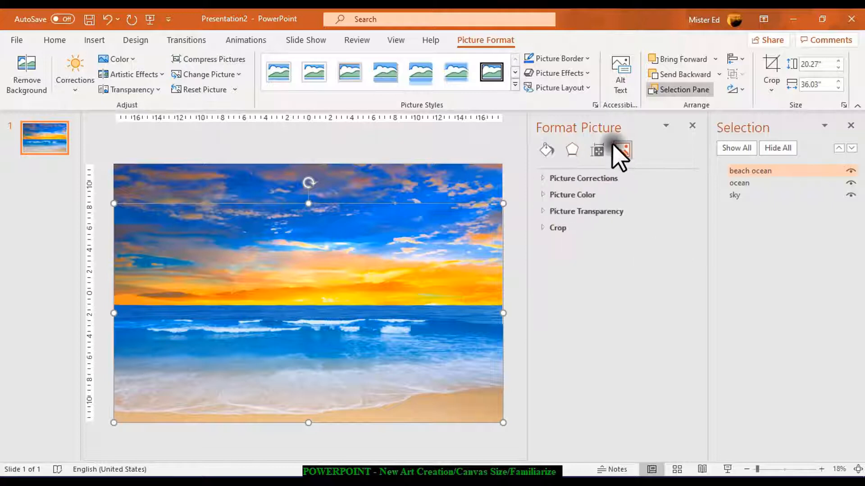
pyautogui.click(590, 179)
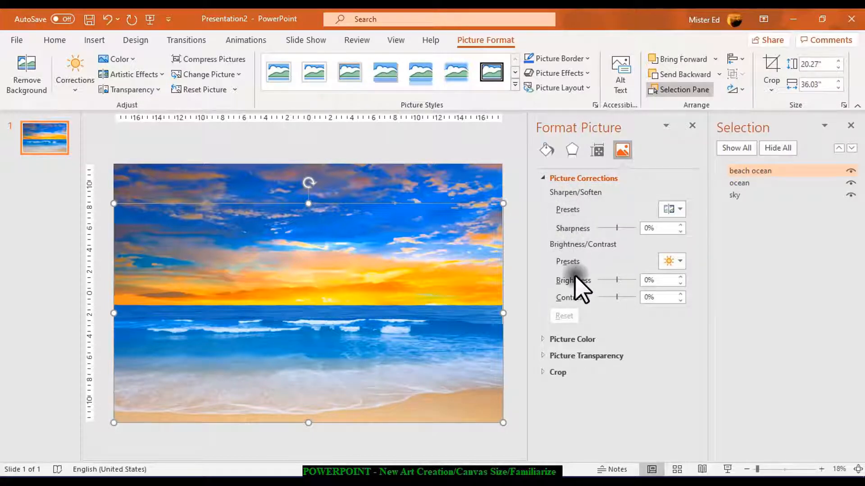
pyautogui.click(543, 180)
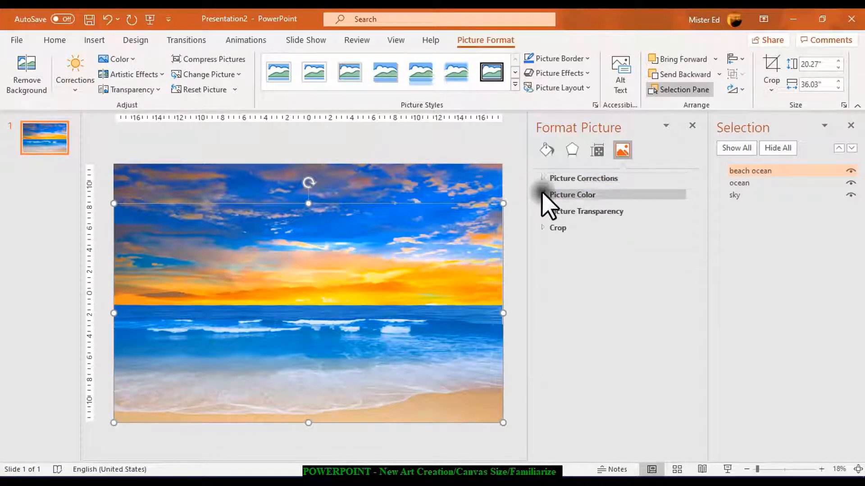